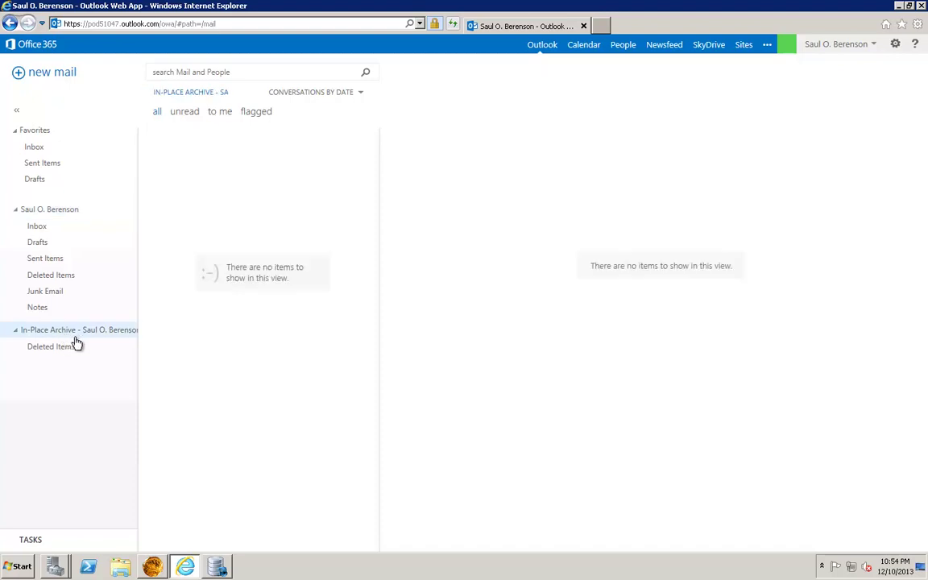
- Start a new contentGATE migration with MAM as the source archive
{"action": "mouse_move", "coordinate": [219, 570]}
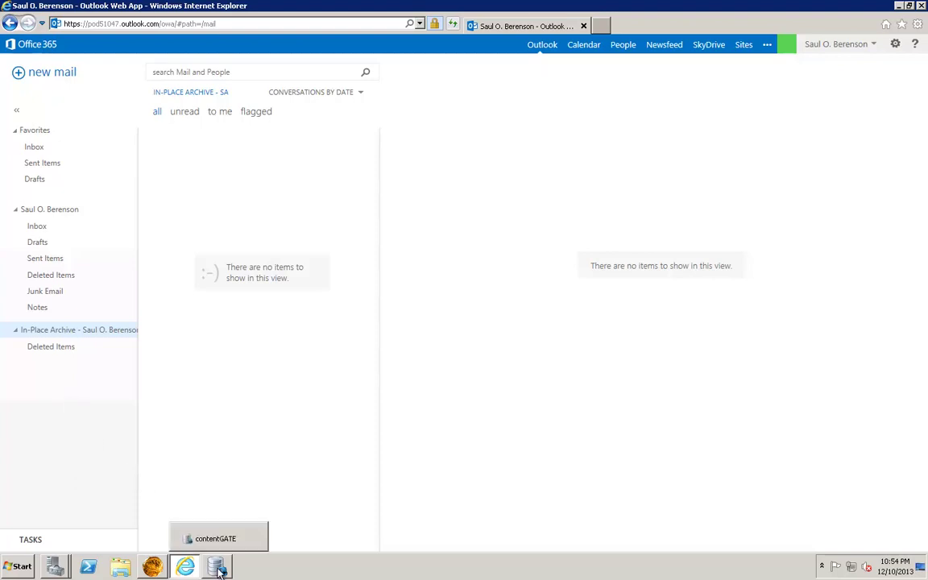
{"action": "left_click", "coordinate": [215, 538]}
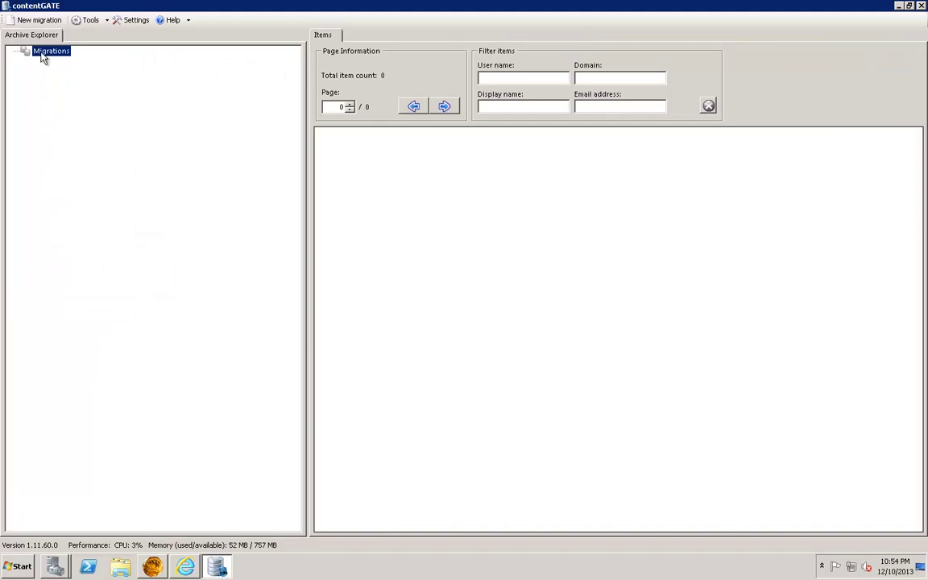
{"action": "right_click", "coordinate": [43, 56]}
{"action": "left_click", "coordinate": [64, 61]}
{"action": "left_click", "coordinate": [390, 271]}
{"action": "left_click", "coordinate": [330, 324]}
- Connect MAM to SQL server tapam01, database exchangeDB, and test the connection successfully
{"action": "left_click", "coordinate": [427, 270]}
{"action": "left_click", "coordinate": [572, 219]}
{"action": "type", "text": "tapam01"}
{"action": "left_click", "coordinate": [552, 340]}
{"action": "left_click", "coordinate": [480, 369]}
{"action": "left_click", "coordinate": [425, 375]}
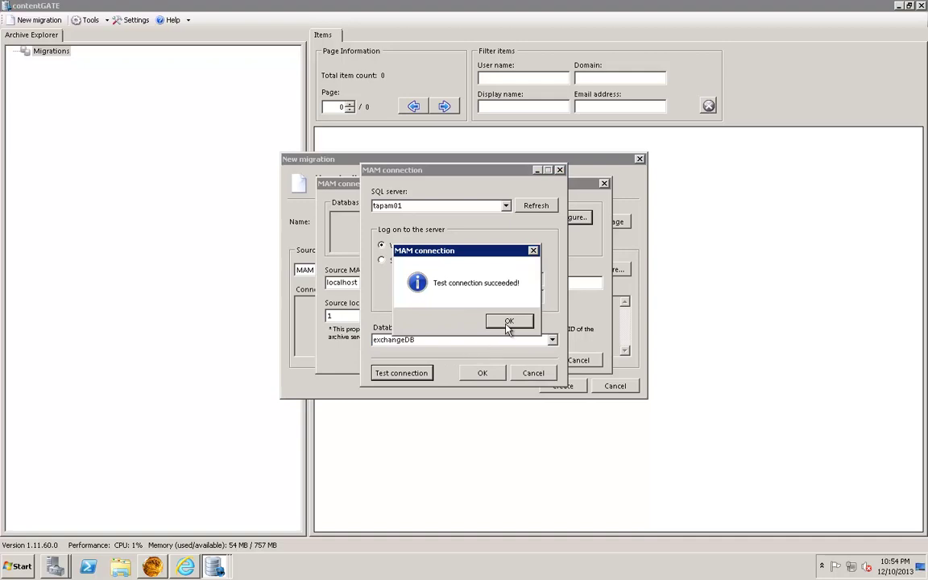
{"action": "left_click", "coordinate": [505, 321]}
{"action": "left_click", "coordinate": [487, 373]}
- Replace localhost with tapam01 as the MAM server and confirm the connection
{"action": "left_click_drag", "start_coordinate": [390, 286], "coordinate": [322, 292]}
{"action": "type", "text": "tapam01"}
{"action": "left_click", "coordinate": [522, 362]}
- Make Exchange Server the target and manually add the server Office365 Homeland
{"action": "left_click", "coordinate": [567, 271]}
{"action": "left_click", "coordinate": [522, 300]}
{"action": "left_click", "coordinate": [603, 270]}
{"action": "right_click", "coordinate": [387, 274]}
{"action": "left_click", "coordinate": [435, 278]}
{"action": "type", "text": "Office365 Homeland"}
{"action": "left_click", "coordinate": [552, 324]}
- Set the access method to Exchange Web Services and open its settings
{"action": "left_click", "coordinate": [580, 391]}
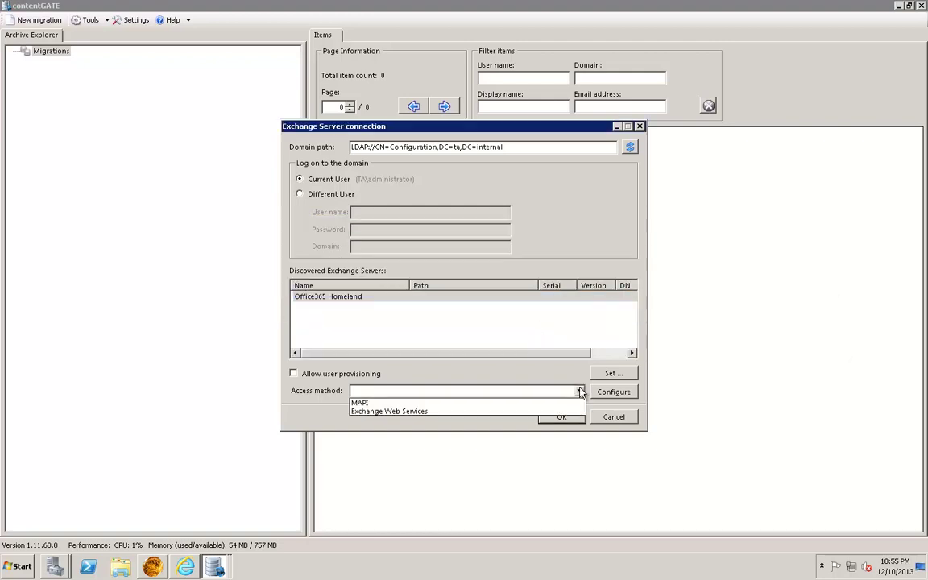
{"action": "left_click", "coordinate": [407, 412]}
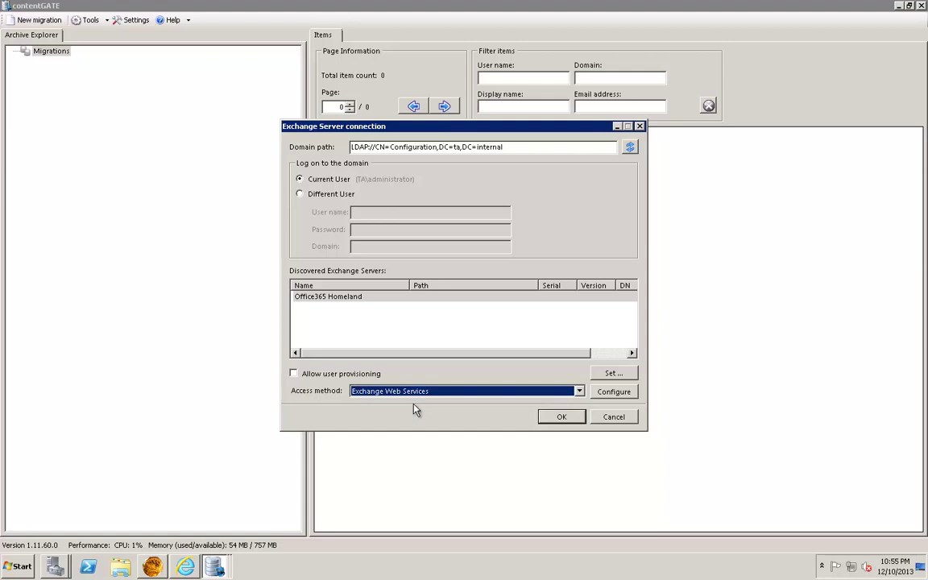
{"action": "left_click", "coordinate": [612, 395]}
- Point the EWS url at outlook.office365.com and set the version to Exchange2013
{"action": "left_click_drag", "start_coordinate": [444, 198], "coordinate": [384, 203]}
{"action": "key", "text": "BackSpace"}
{"action": "key", "text": "BackSpace"}
{"action": "type", "text": "outlook.office"}
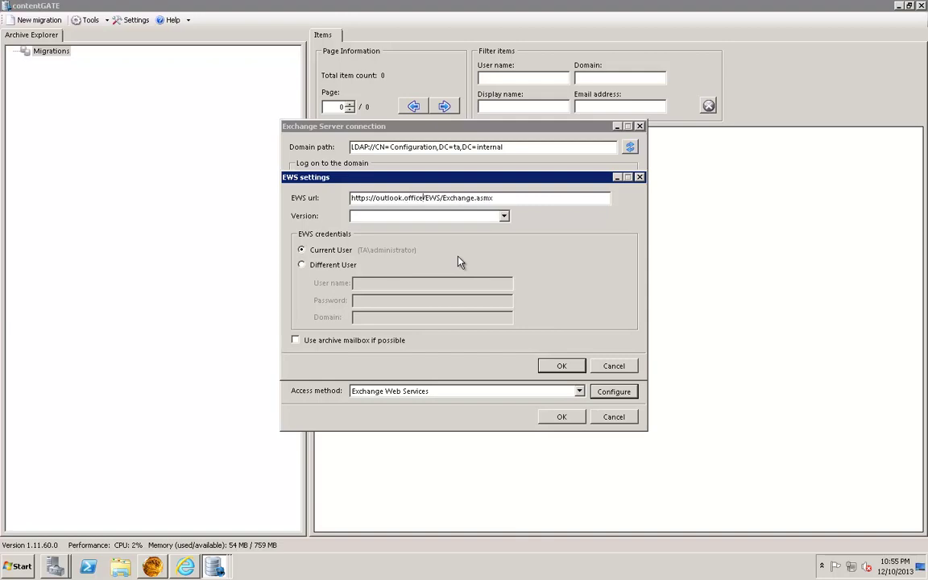
{"action": "type", "text": "365.com"}
{"action": "left_click", "coordinate": [504, 217]}
{"action": "left_click", "coordinate": [403, 263]}
- Use a different user with the admin account's credentials, enable the archive mailbox, and confirm
{"action": "left_click", "coordinate": [304, 268]}
{"action": "left_click", "coordinate": [419, 287]}
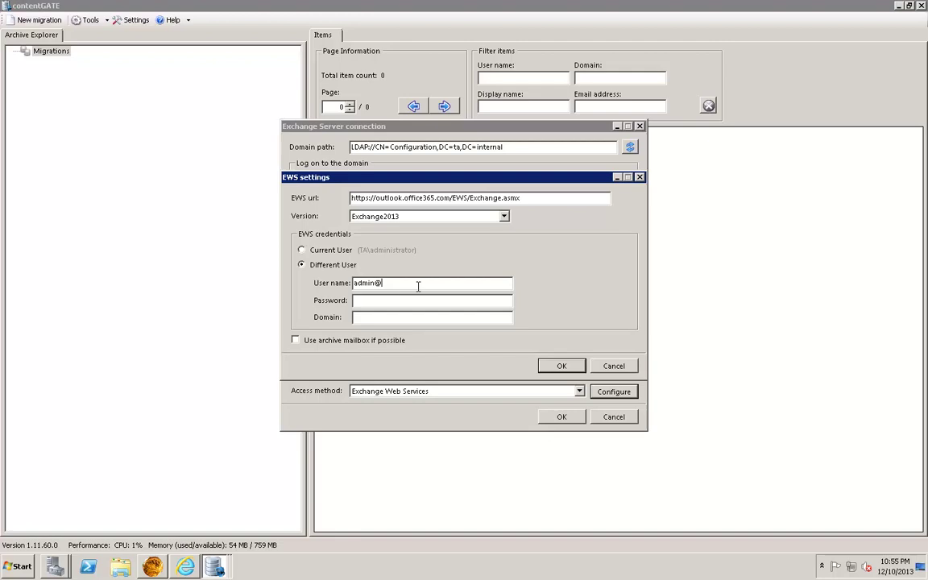
{"action": "key", "text": "Tab"}
{"action": "type", "text": "***********"}
{"action": "left_click", "coordinate": [295, 341]}
{"action": "left_click", "coordinate": [554, 368]}
- Allow user provisioning as a different user, entering the admin email and password
{"action": "left_click", "coordinate": [344, 375]}
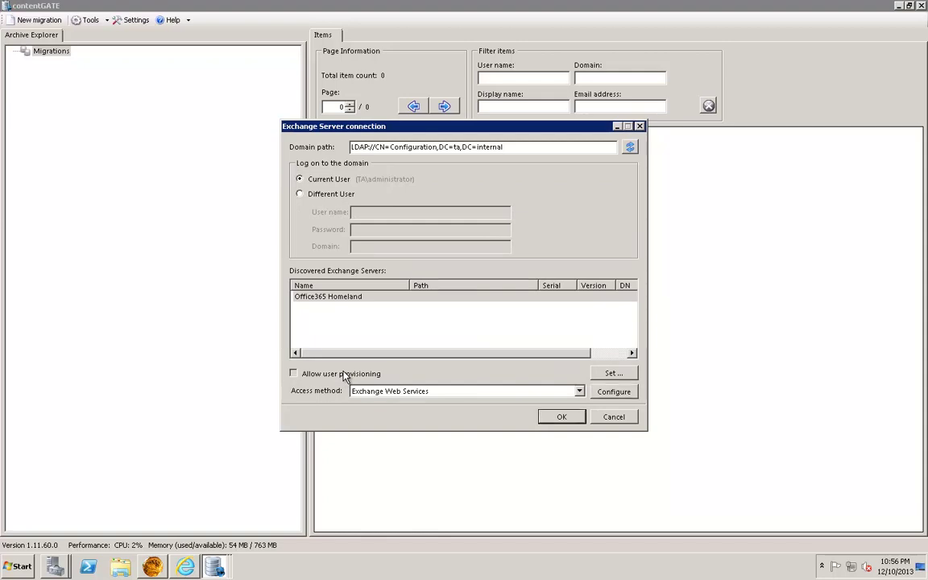
{"action": "left_click", "coordinate": [612, 374]}
{"action": "left_click", "coordinate": [332, 245]}
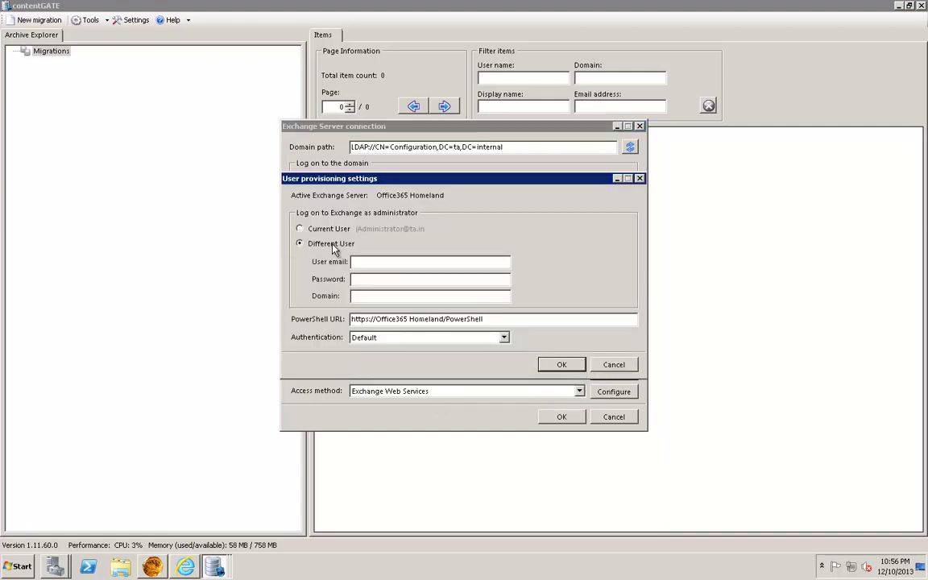
{"action": "key", "text": "Tab"}
{"action": "type", "text": "**********"}
- Set the PowerShell URL server to ps.outlook.com with Basic authentication, then confirm both dialogs
{"action": "left_click_drag", "start_coordinate": [443, 319], "coordinate": [376, 321]}
{"action": "type", "text": "ps.outlook.com"}
{"action": "left_click", "coordinate": [407, 337]}
{"action": "left_click", "coordinate": [401, 359]}
{"action": "left_click", "coordinate": [557, 367]}
{"action": "left_click", "coordinate": [561, 419]}
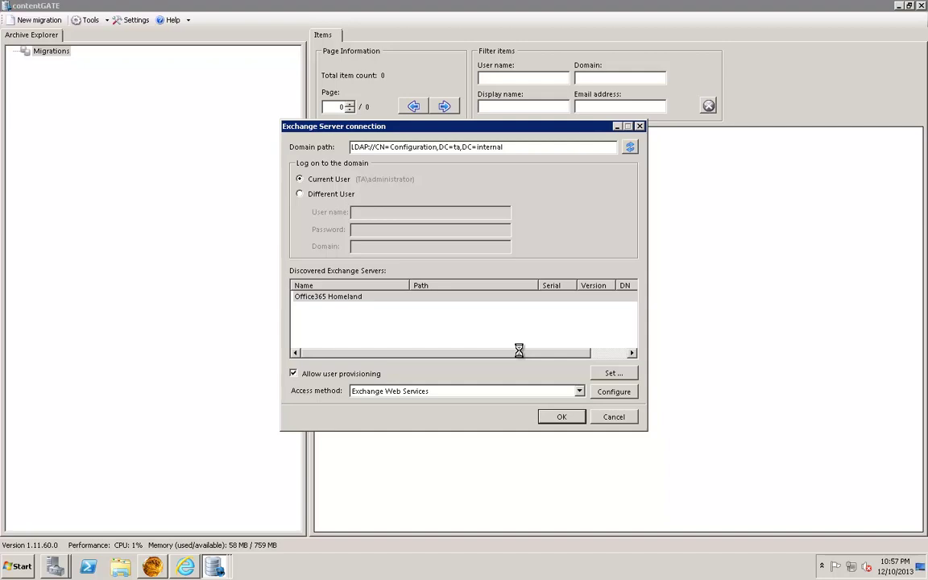
- Name the migration 'MAM to O365 Archive' and create it
{"action": "left_click_drag", "start_coordinate": [363, 223], "coordinate": [310, 223]}
{"action": "type", "text": "MAM to O365 Archive"}
{"action": "left_click", "coordinate": [551, 388]}
- Expand 'MAM to O365 Archive', list its six MAM users, and load the Exchange archive users
{"action": "left_click", "coordinate": [25, 61]}
{"action": "left_click", "coordinate": [95, 74]}
{"action": "left_click", "coordinate": [163, 83]}
- Map one source MAM user to the matching Office 365 target user
{"action": "left_click", "coordinate": [87, 93]}
{"action": "right_click", "coordinate": [90, 96]}
{"action": "left_click", "coordinate": [121, 102]}
{"action": "left_click", "coordinate": [243, 204]}
{"action": "left_click", "coordinate": [488, 195]}
{"action": "left_click", "coordinate": [705, 144]}
{"action": "left_click", "coordinate": [656, 465]}
- Create a new group named after the mapped user
{"action": "left_click", "coordinate": [71, 114]}
{"action": "right_click", "coordinate": [71, 117]}
{"action": "left_click", "coordinate": [93, 124]}
{"action": "type", "text": "Saul"}
{"action": "left_click", "coordinate": [494, 294]}
- Add the user mapping to the new group and show the group's members
{"action": "left_click", "coordinate": [103, 93]}
{"action": "right_click", "coordinate": [361, 153]}
{"action": "left_click", "coordinate": [392, 185]}
{"action": "left_click", "coordinate": [485, 355]}
{"action": "left_click", "coordinate": [76, 125]}
{"action": "right_click", "coordinate": [83, 127]}
- Migrate the group's items and watch the processed, migrated and failed counts in Migrate items
{"action": "left_click", "coordinate": [140, 135]}
{"action": "left_click_drag", "start_coordinate": [390, 66], "coordinate": [588, 65]}
{"action": "scroll", "coordinate": [757, 250], "scroll_direction": "down", "scroll_amount": 5}
{"action": "left_click_drag", "start_coordinate": [836, 318], "coordinate": [837, 249]}
{"action": "scroll", "coordinate": [838, 419], "scroll_direction": "down", "scroll_amount": 3}
- Refresh Outlook Web App and expand In-Place Archive > Inbox > 2008 to its monthly subfolders
{"action": "left_click", "coordinate": [193, 570]}
{"action": "left_click", "coordinate": [451, 24]}
{"action": "left_click", "coordinate": [50, 332]}
{"action": "left_click", "coordinate": [31, 369]}
{"action": "left_click", "coordinate": [41, 383]}
{"action": "left_click", "coordinate": [29, 379]}
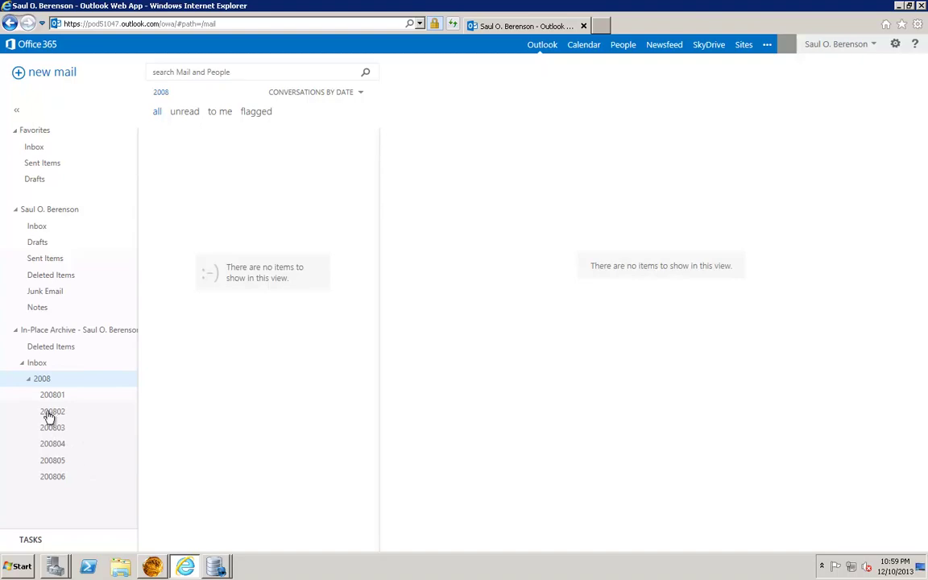
- Browse folders 200801 through 200804, then return to the migration progress window
{"action": "left_click", "coordinate": [58, 400]}
{"action": "left_click", "coordinate": [81, 414]}
{"action": "left_click", "coordinate": [72, 429]}
{"action": "left_click", "coordinate": [73, 445]}
{"action": "mouse_move", "coordinate": [235, 571]}
{"action": "left_click", "coordinate": [211, 538]}
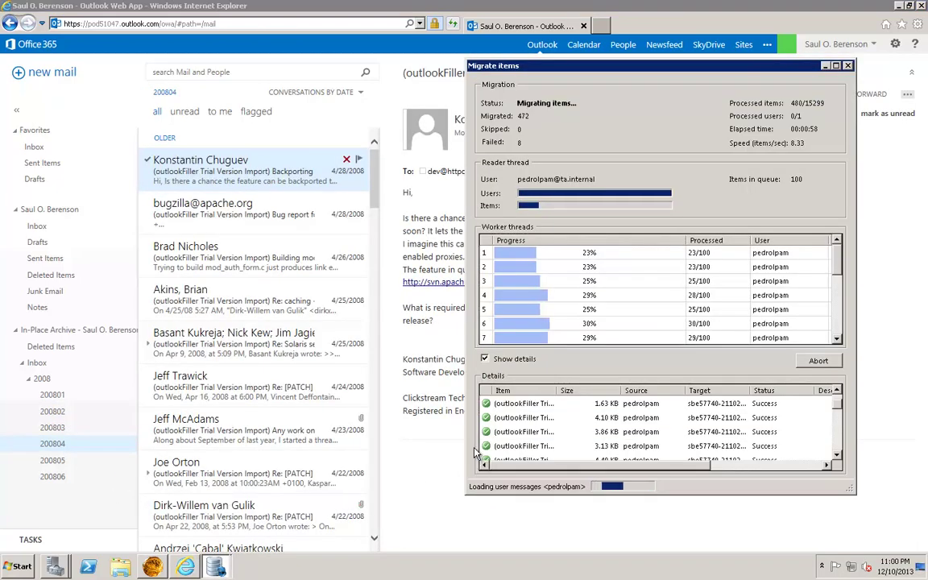